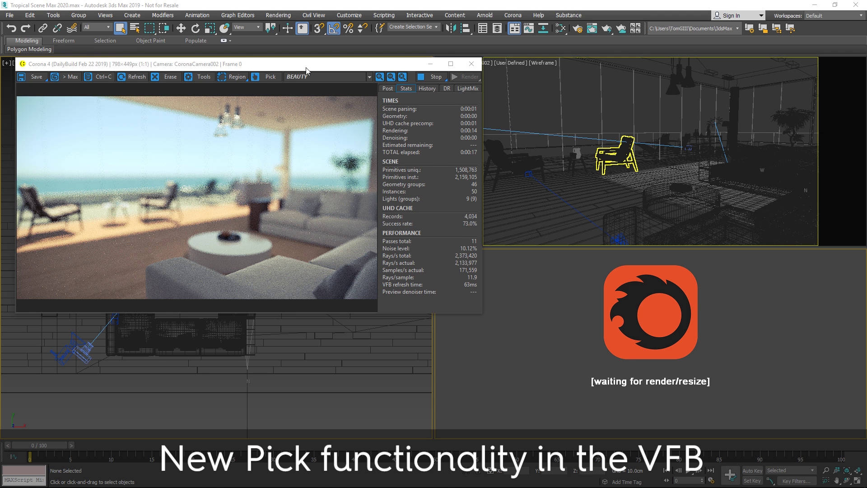
# Enable picking in the Corona VFB and set the depth-of-field focus to the bowl
pyautogui.click(273, 77)
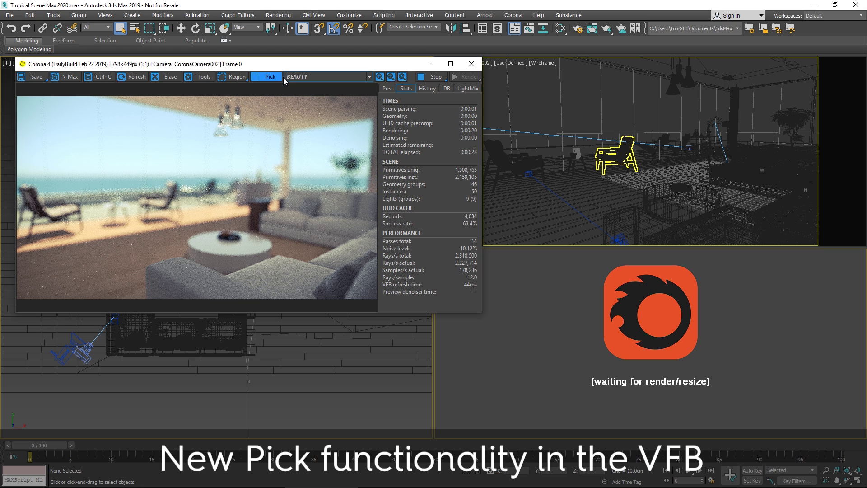
pyautogui.click(231, 236)
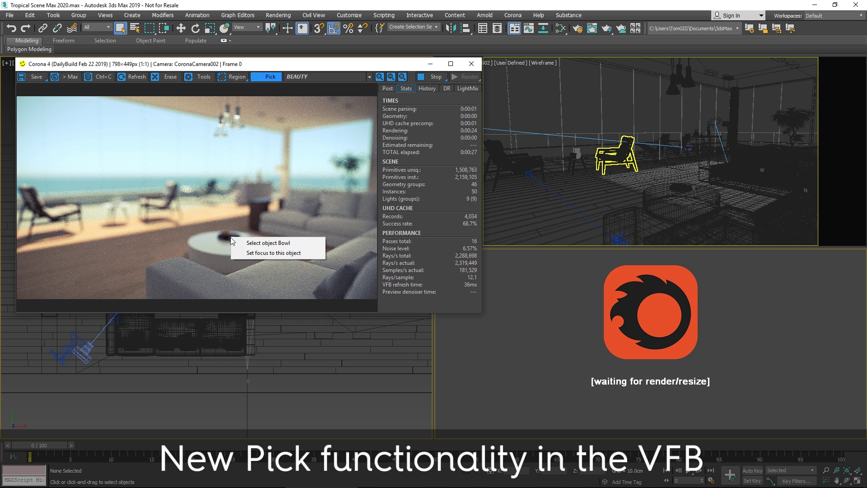
pyautogui.click(297, 254)
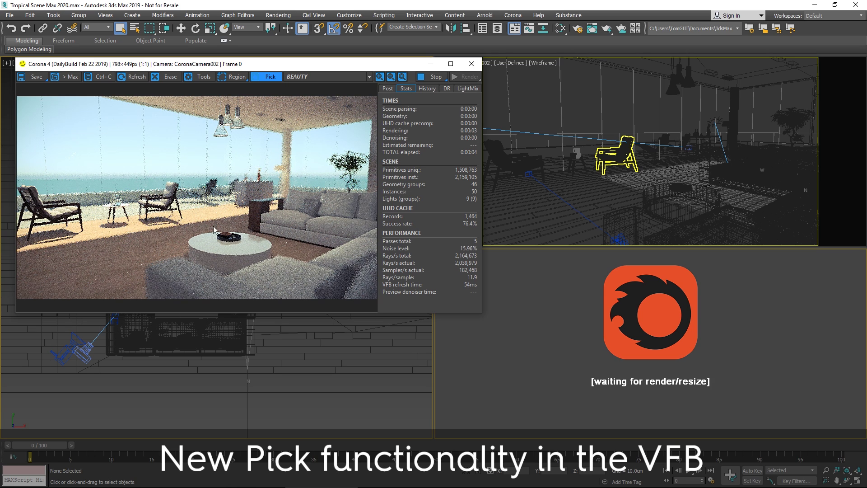
# Refocus the depth of field on the jug, then select the sofa in the scene
pyautogui.click(120, 200)
pyautogui.click(154, 216)
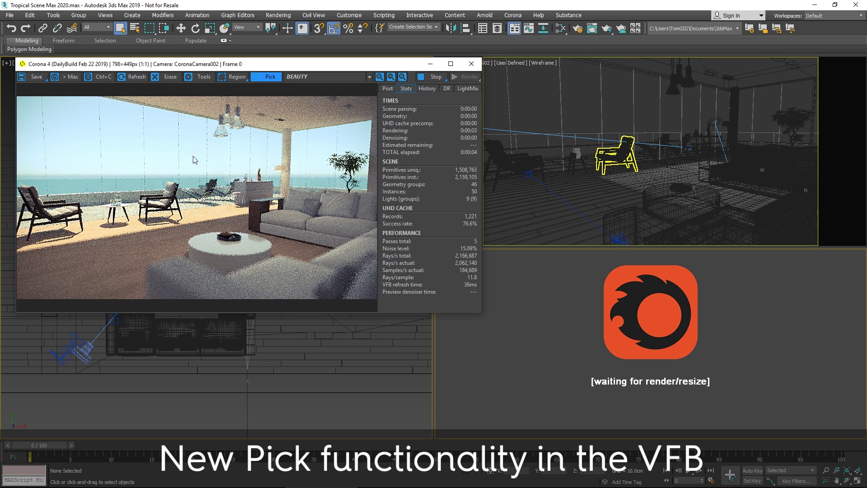
pyautogui.click(259, 209)
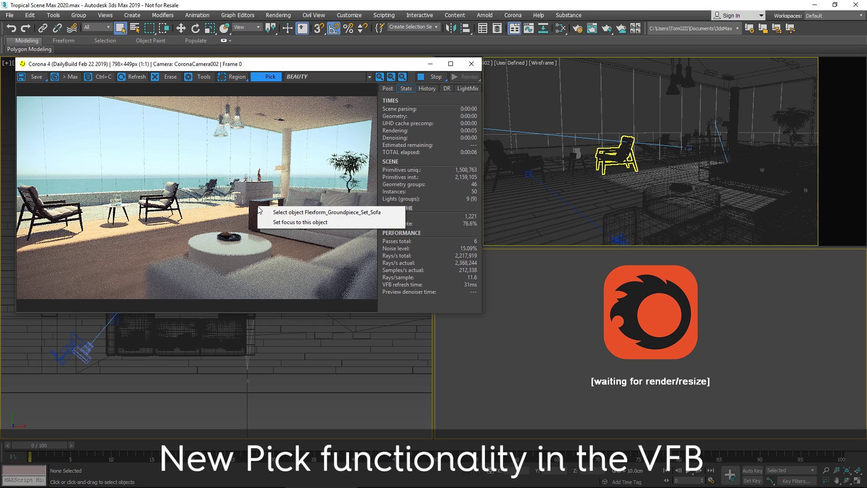
pyautogui.click(319, 212)
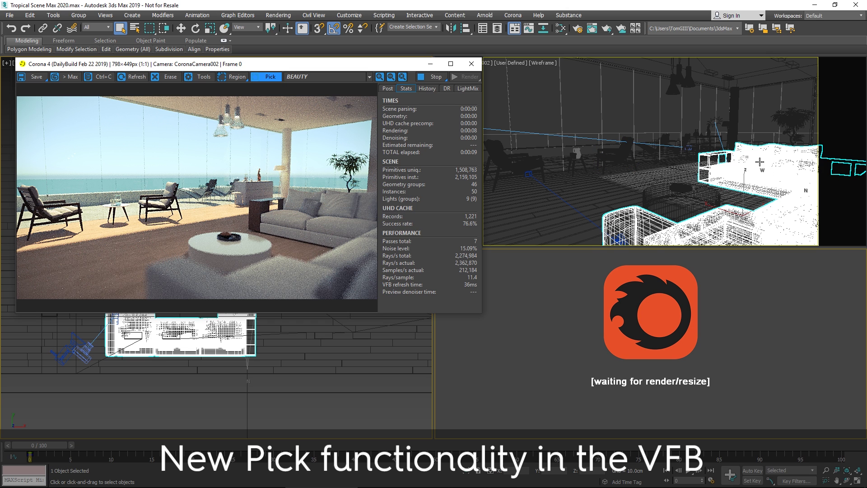
# Pick the Sphere005 bowl, then the coffee table, adding the island counter and sofa to the selection
pyautogui.click(229, 236)
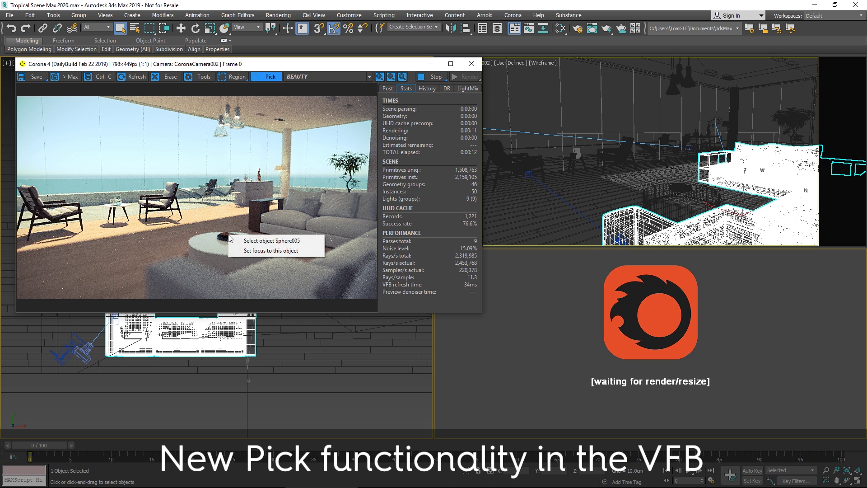
pyautogui.click(266, 241)
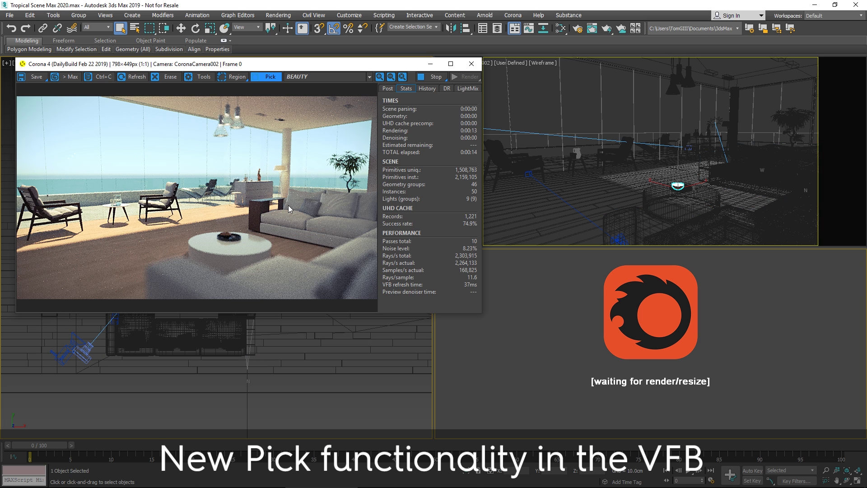
pyautogui.click(252, 243)
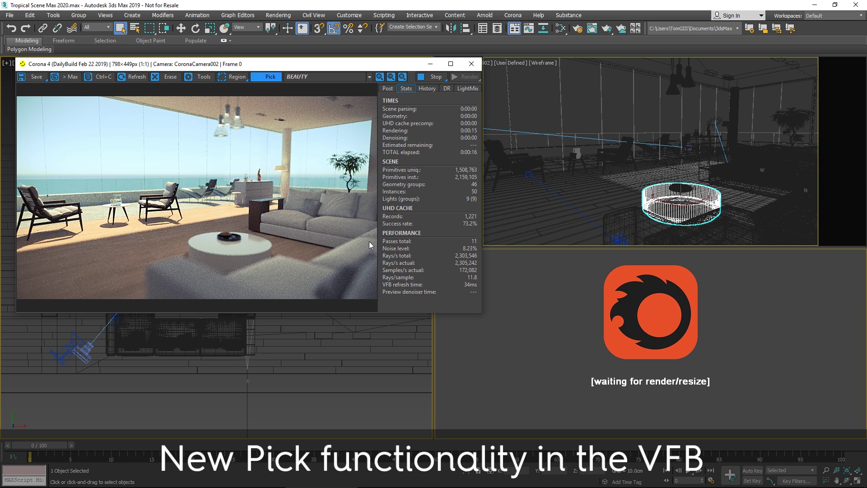
pyautogui.keyDown('ctrl'); pyautogui.click(254, 182); pyautogui.keyUp('ctrl')
pyautogui.keyDown('ctrl'); pyautogui.click(262, 208); pyautogui.keyUp('ctrl')
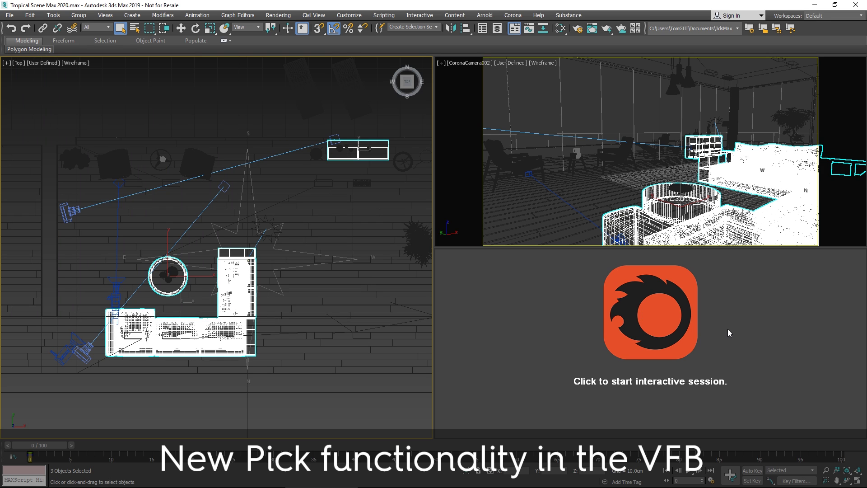
# Start Corona interactive rendering in a viewport and select the glass walls from it
pyautogui.click(728, 331)
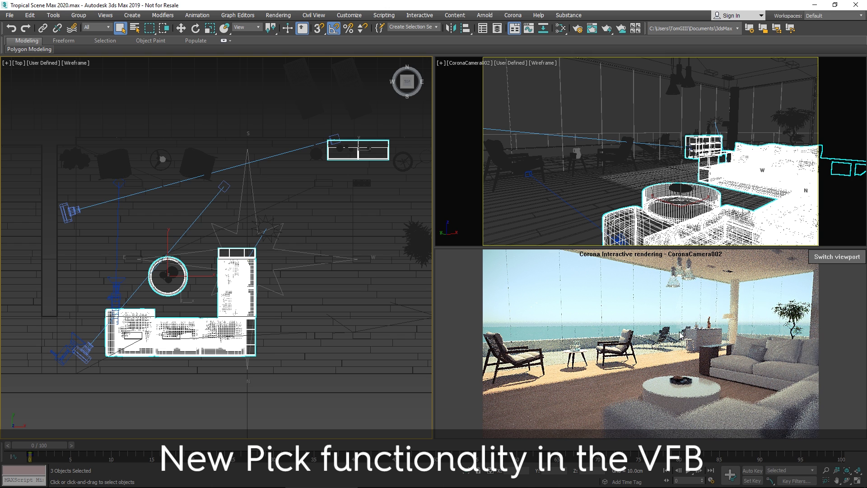
pyautogui.click(826, 258)
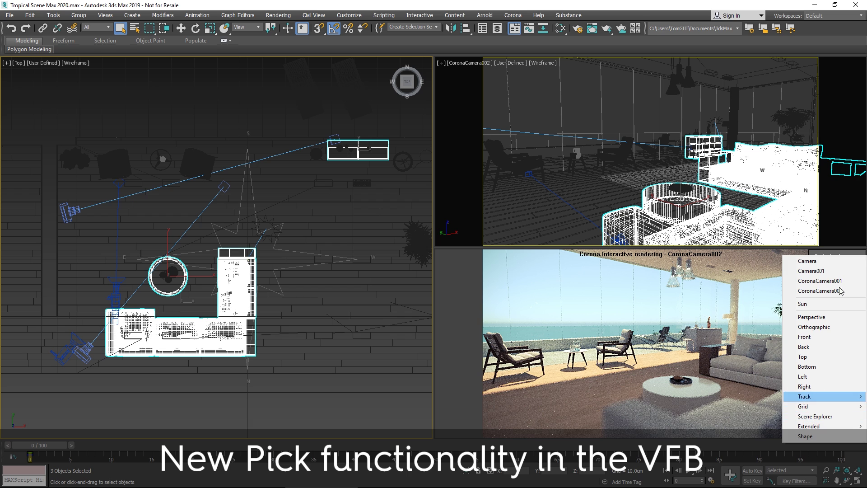
pyautogui.click(660, 321)
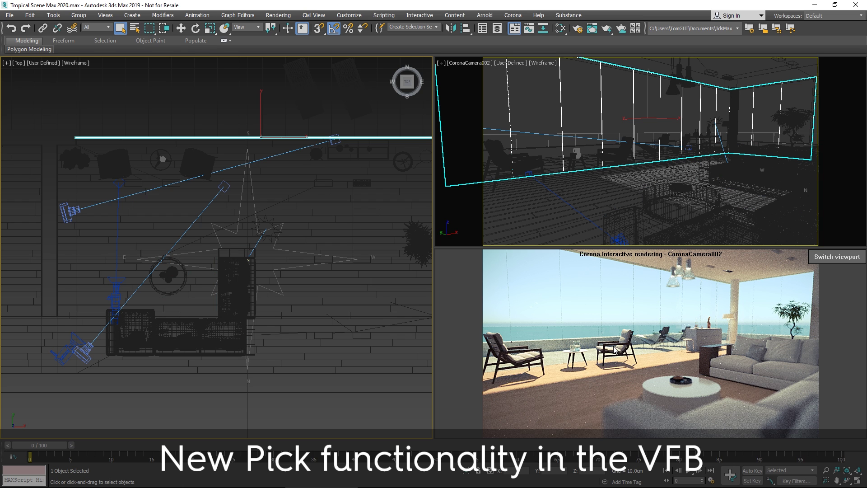
# Select the coffee table from the docked VFB, adding the L-shaped sofa and armchair
pyautogui.click(631, 339)
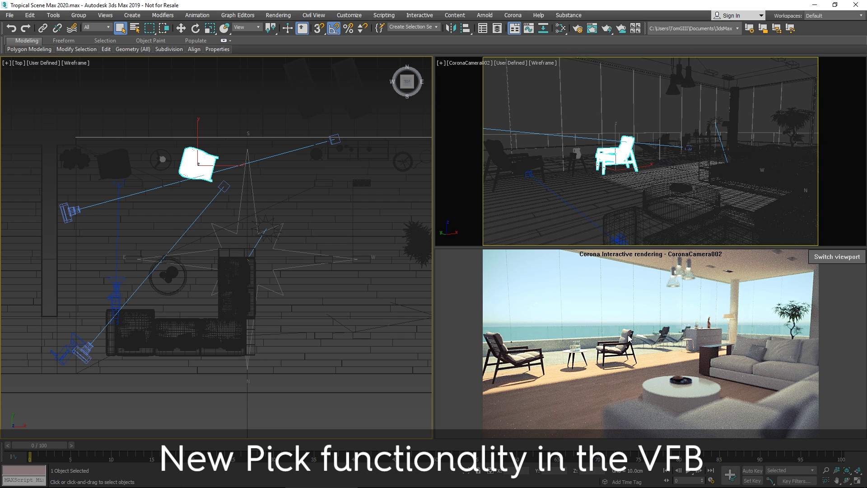
pyautogui.click(684, 381)
pyautogui.click(672, 393)
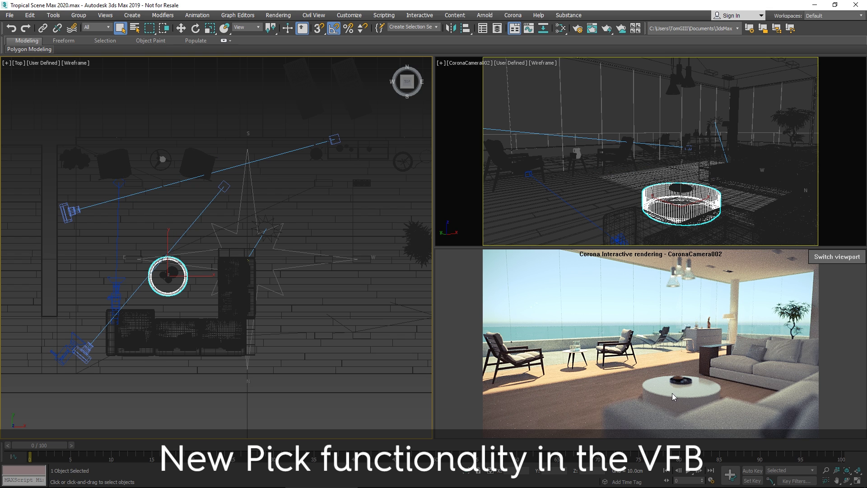
pyautogui.keyDown('ctrl'); pyautogui.click(706, 355); pyautogui.keyUp('ctrl')
pyautogui.keyDown('ctrl'); pyautogui.click(619, 354); pyautogui.keyUp('ctrl')
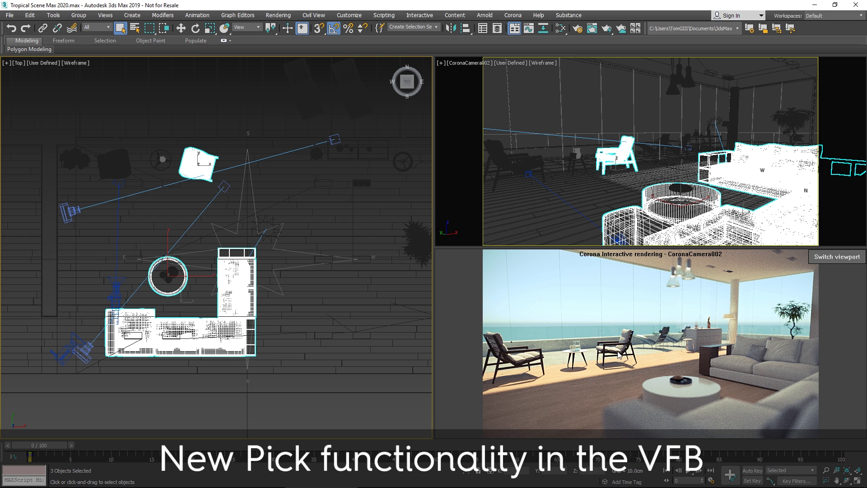
# Set the interactive render's camera focus to the coffee table
pyautogui.rightClick(576, 348)
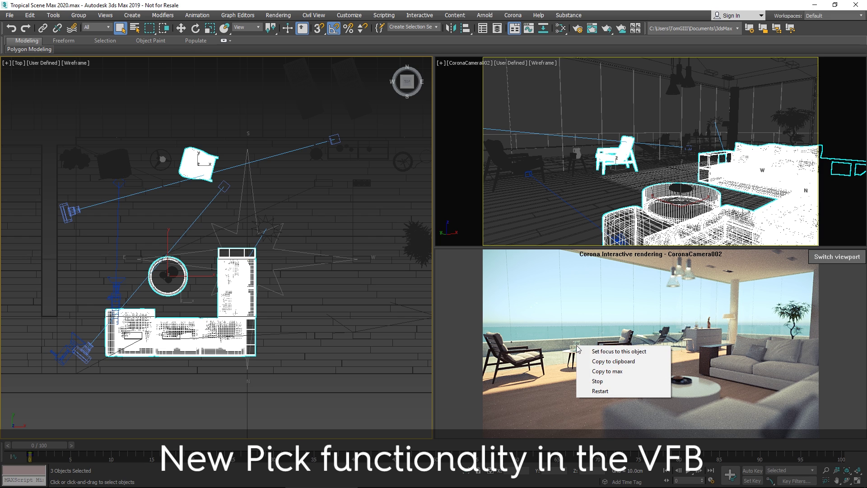
pyautogui.rightClick(693, 384)
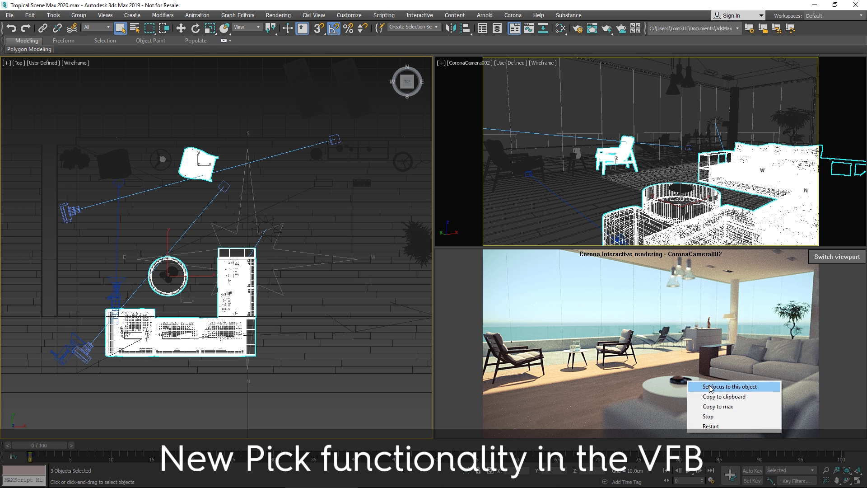
pyautogui.click(698, 387)
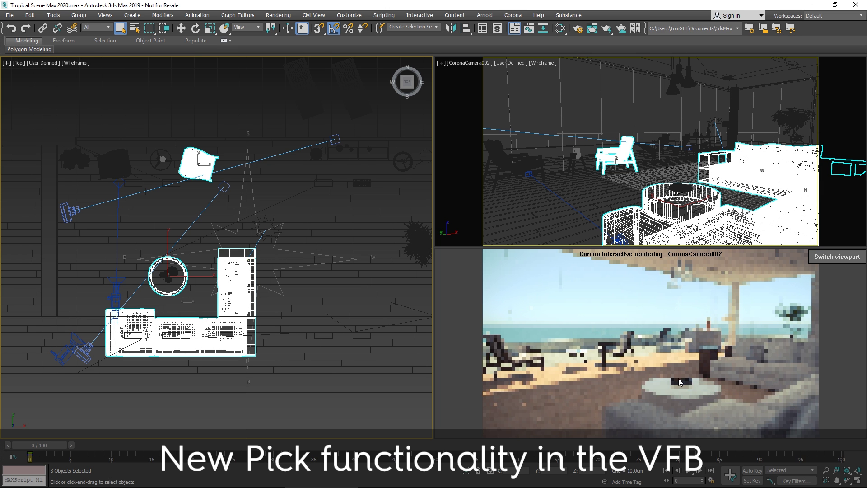
# Refocus on the coffee-table area, then stop the interactive render
pyautogui.rightClick(644, 412)
pyautogui.click(653, 416)
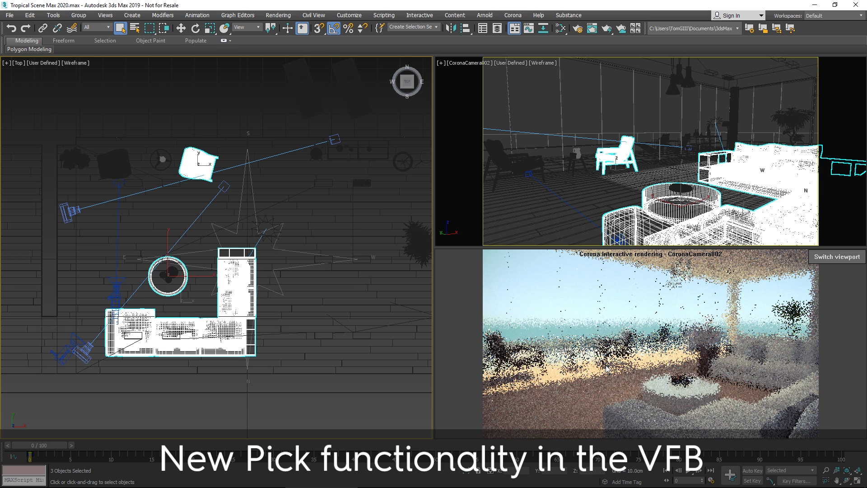
pyautogui.rightClick(624, 294)
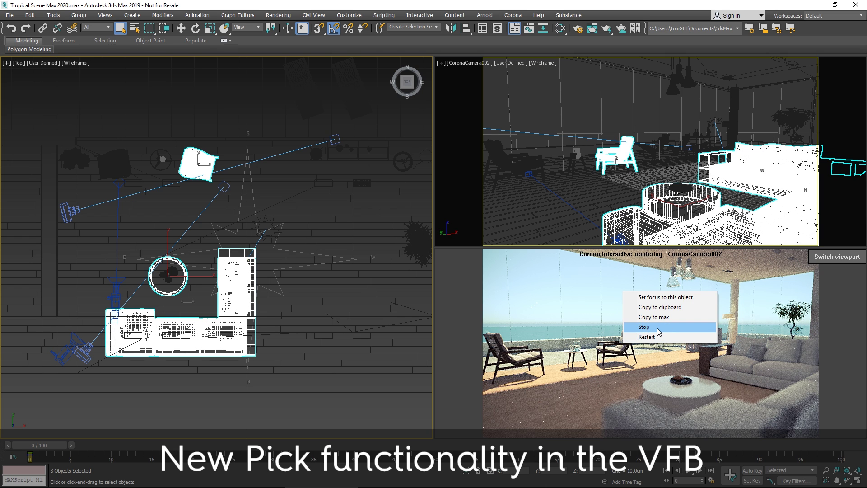
pyautogui.click(657, 328)
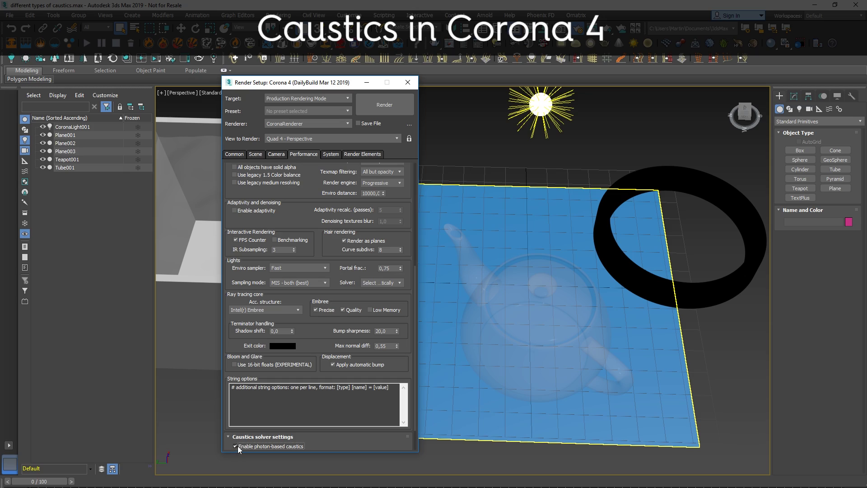
# Tick Enable photon-based caustics in Performance and render the glass teapot scene
pyautogui.click(235, 446)
pyautogui.click(381, 109)
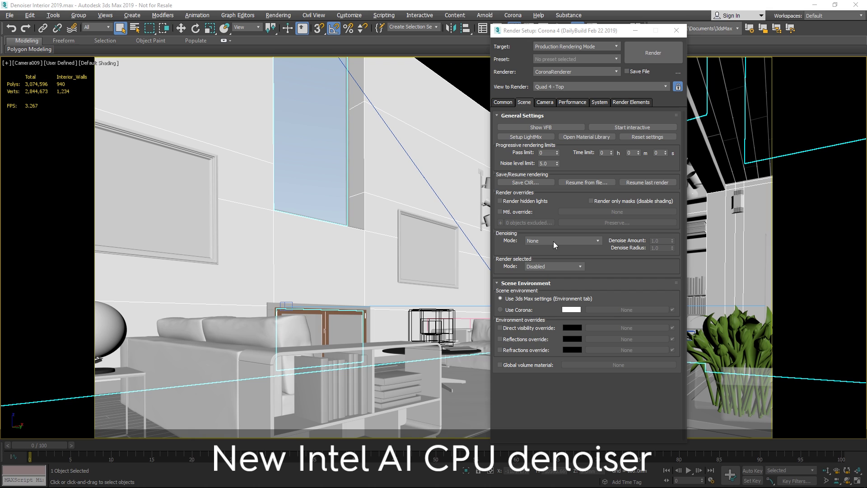
# Choose Intel CPU AI (speed-quality hybrid) as the Denoising Mode in Render Setup
pyautogui.click(549, 241)
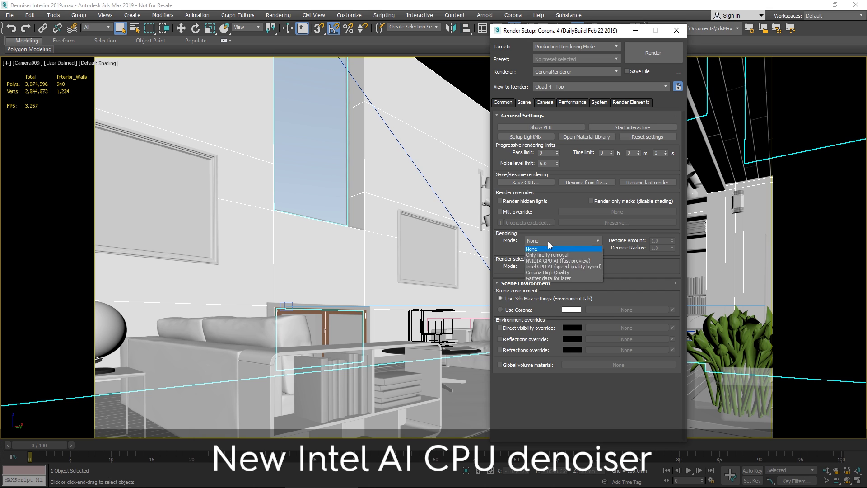
pyautogui.click(557, 268)
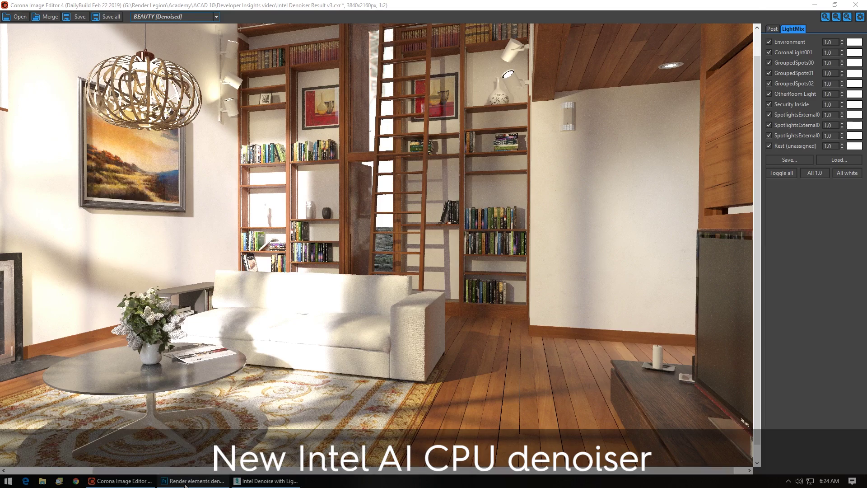
# Switch back to 3ds Max to check the 0:02:03 denoising time in VFB Stats
pyautogui.click(266, 480)
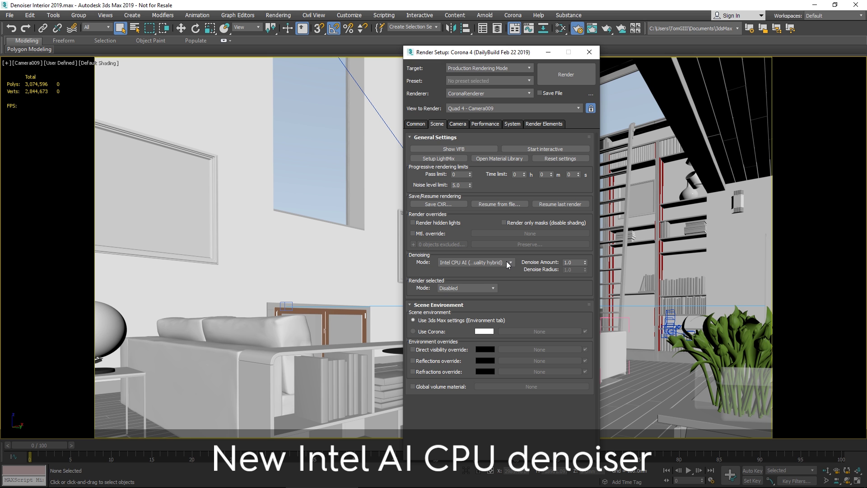
# Choose NVIDIA GPU AI (fast preview) as the Denoising Mode in Render Setup
pyautogui.click(508, 262)
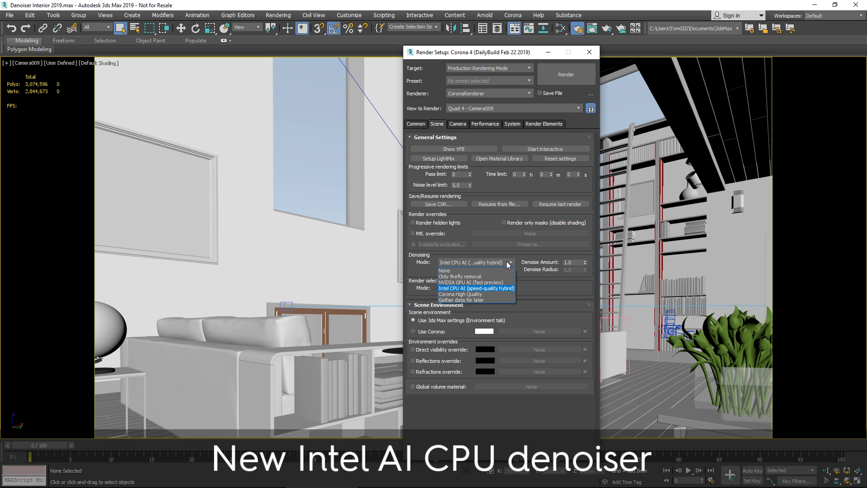
pyautogui.click(482, 282)
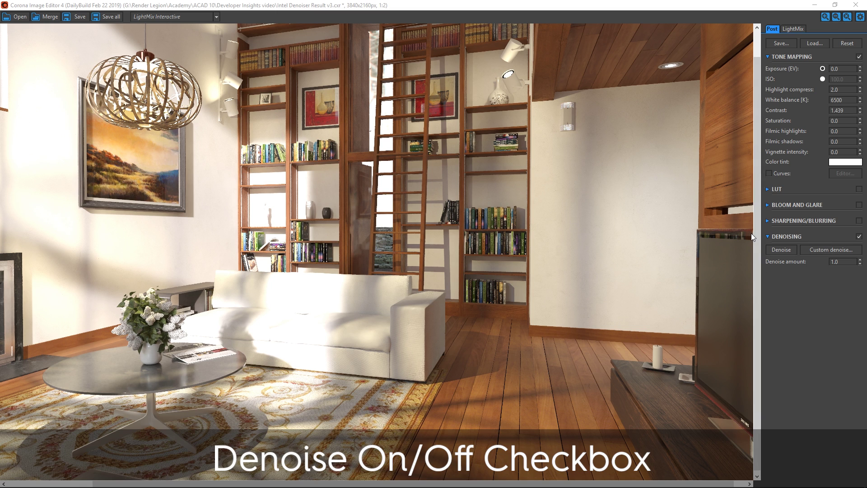
pyautogui.click(859, 236)
pyautogui.click(859, 237)
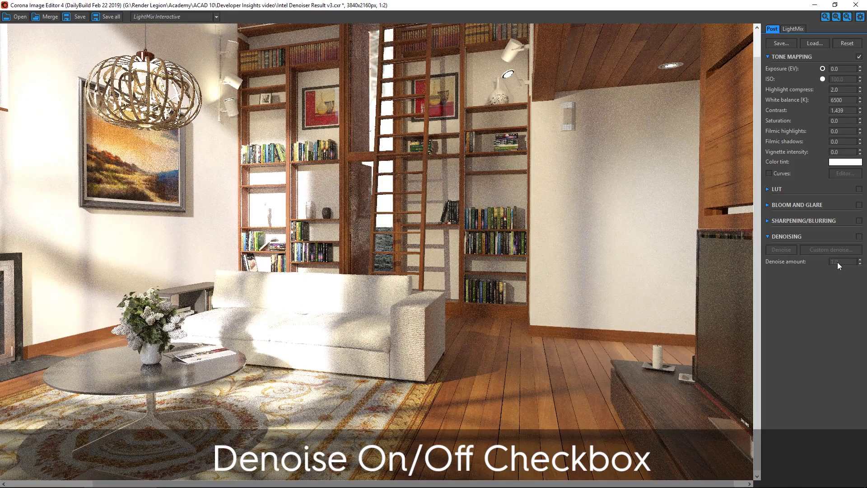
pyautogui.click(860, 236)
pyautogui.click(860, 236)
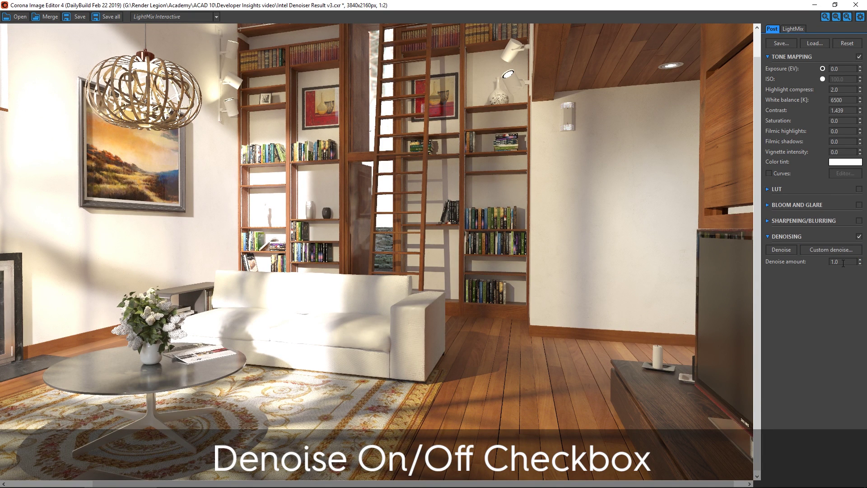
pyautogui.click(859, 236)
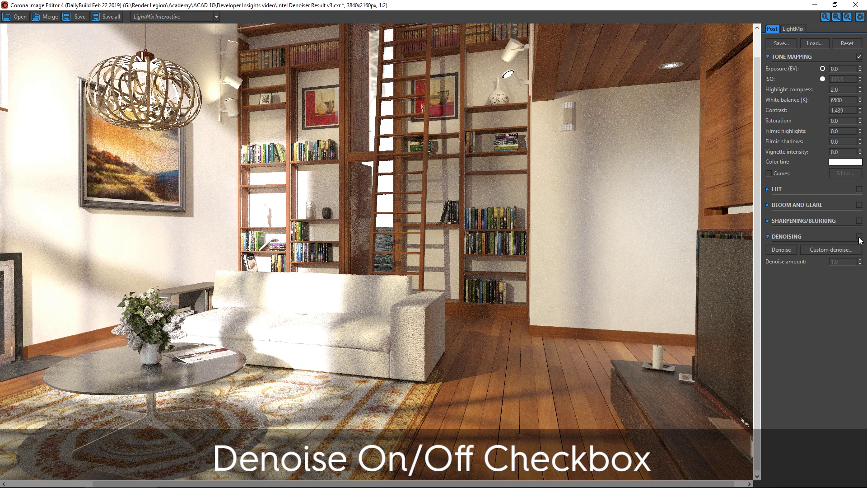
pyautogui.click(859, 236)
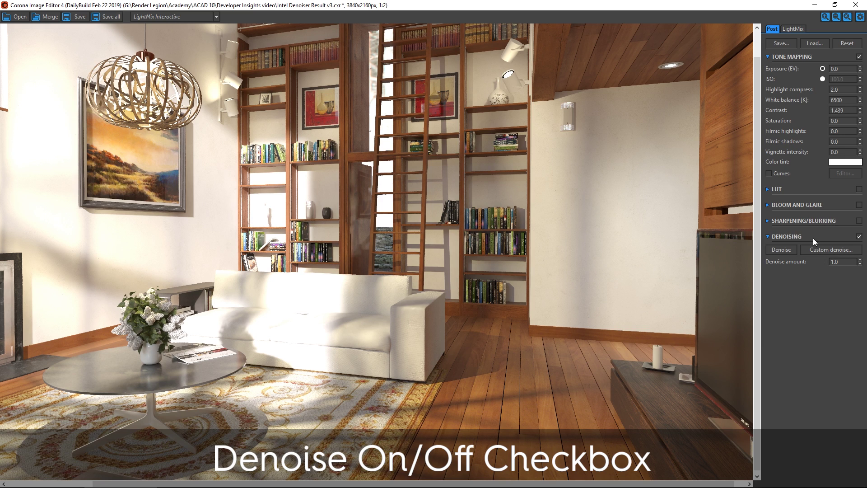
pyautogui.click(796, 29)
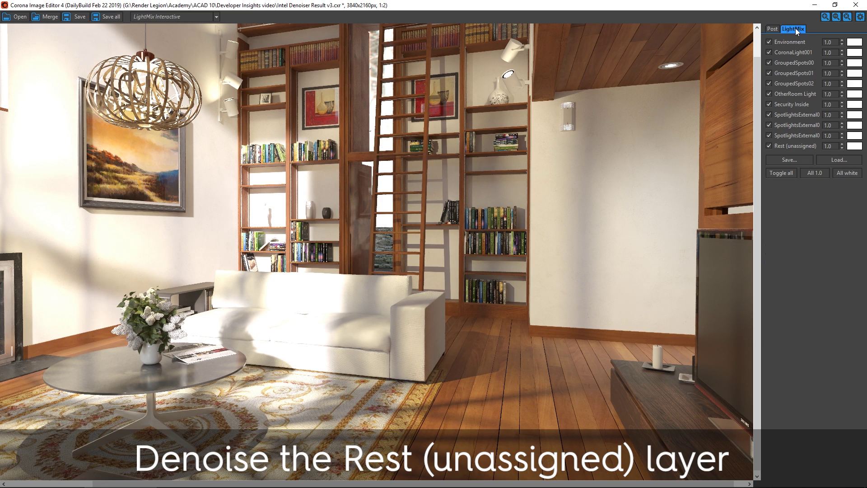
# Enable only the Rest (unassigned) light group, then toggle Post denoising off and back on
pyautogui.click(777, 175)
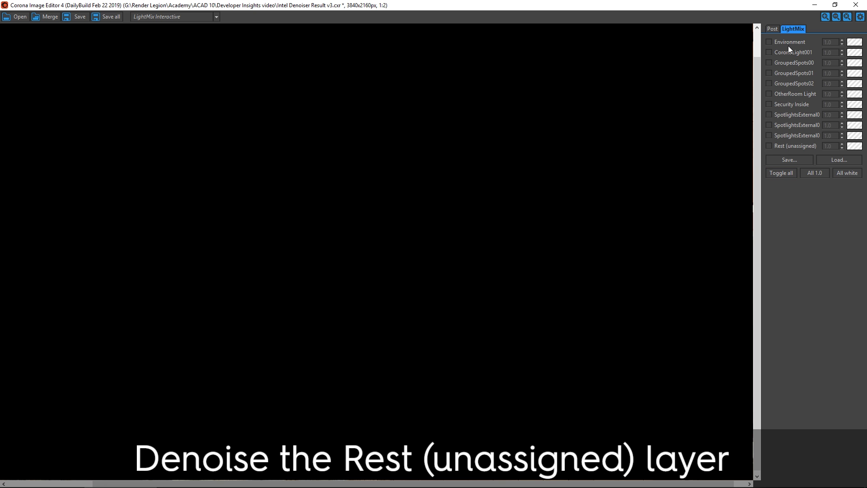
pyautogui.click(769, 146)
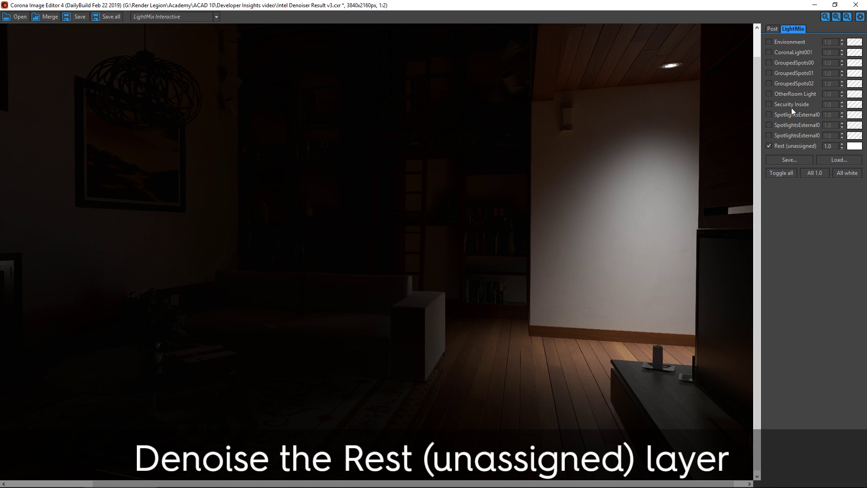
pyautogui.click(770, 29)
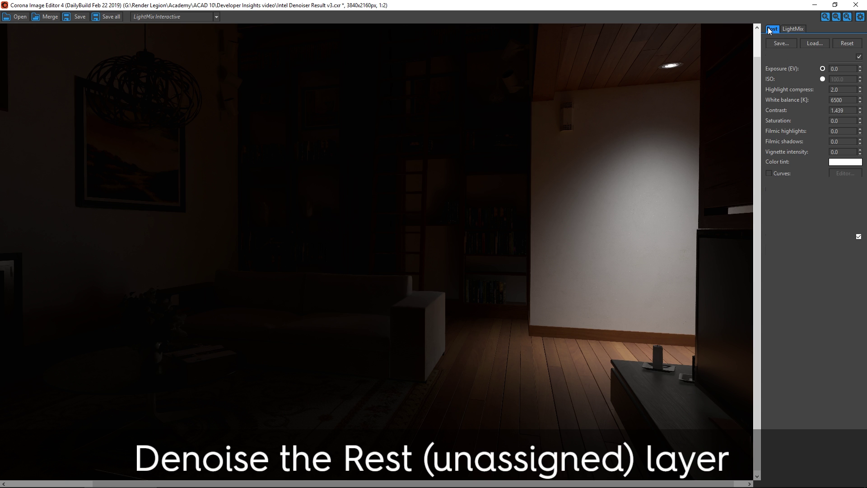
pyautogui.click(860, 236)
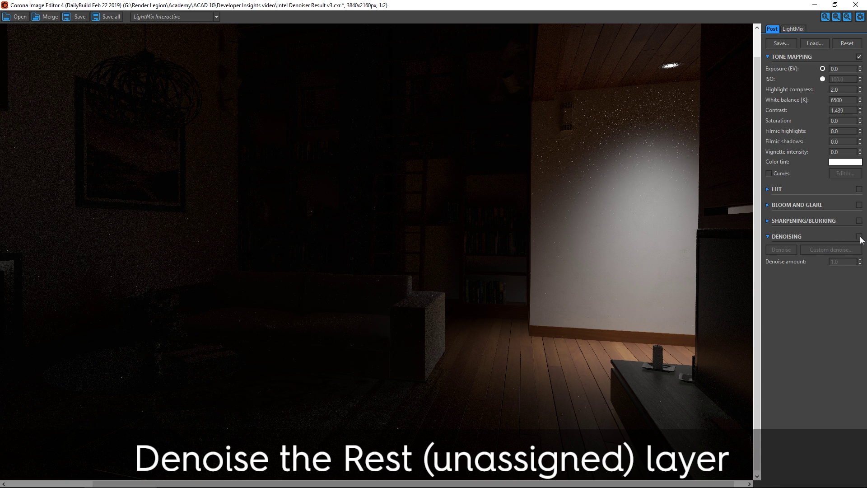
pyautogui.click(860, 237)
pyautogui.click(860, 237)
pyautogui.click(792, 29)
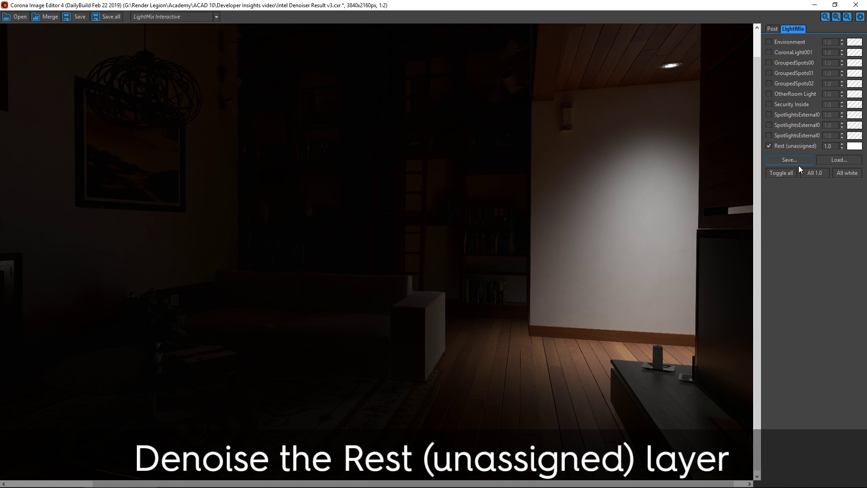